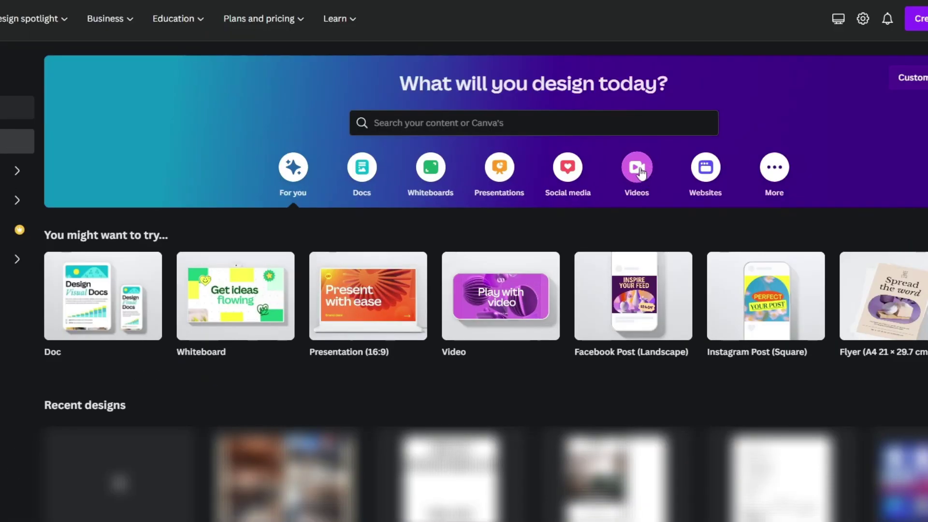
# Create a blank 1920 × 1080 video design from the Videos options on the home page
pyautogui.click(636, 169)
pyautogui.moveTo(410, 318)
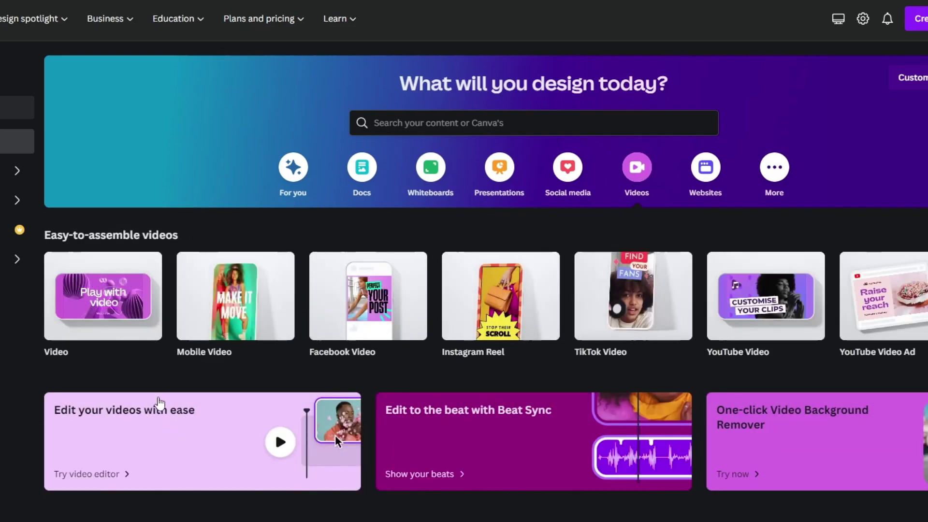
pyautogui.moveTo(137, 329)
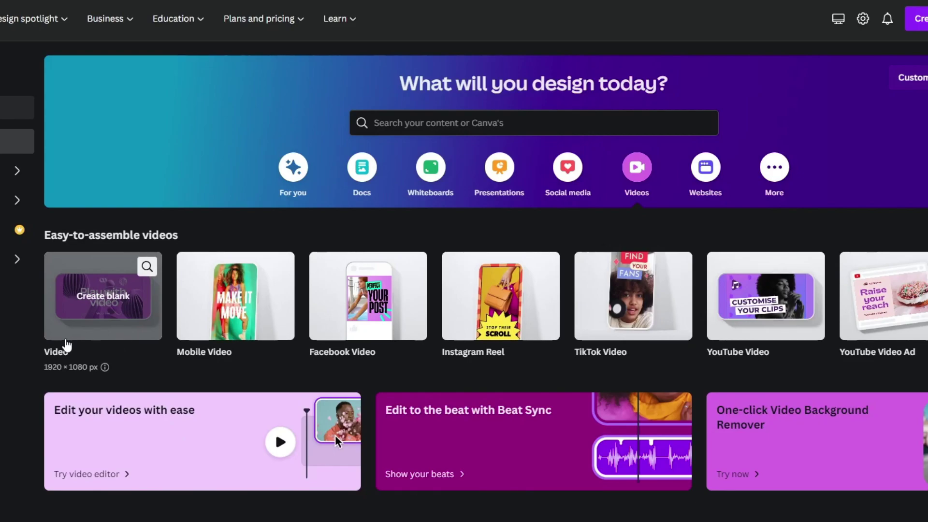
pyautogui.click(76, 314)
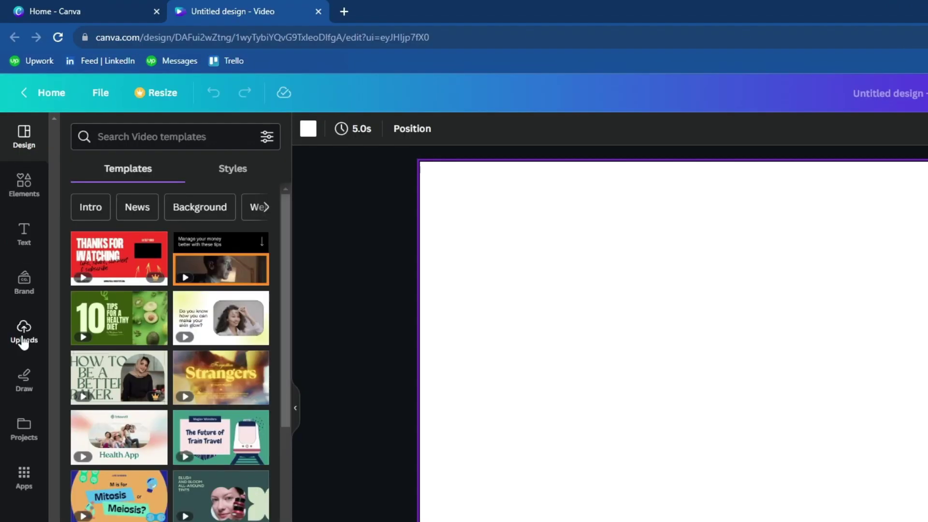
# Upload the 'canva voiceover' file from Downloads and place the 20.6 s Minecraft clip on the page
pyautogui.click(17, 239)
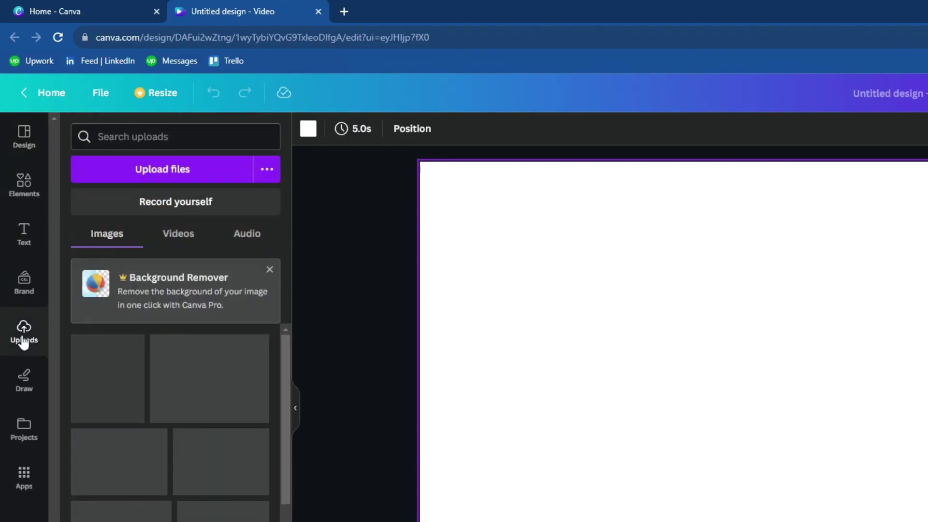
pyautogui.click(140, 172)
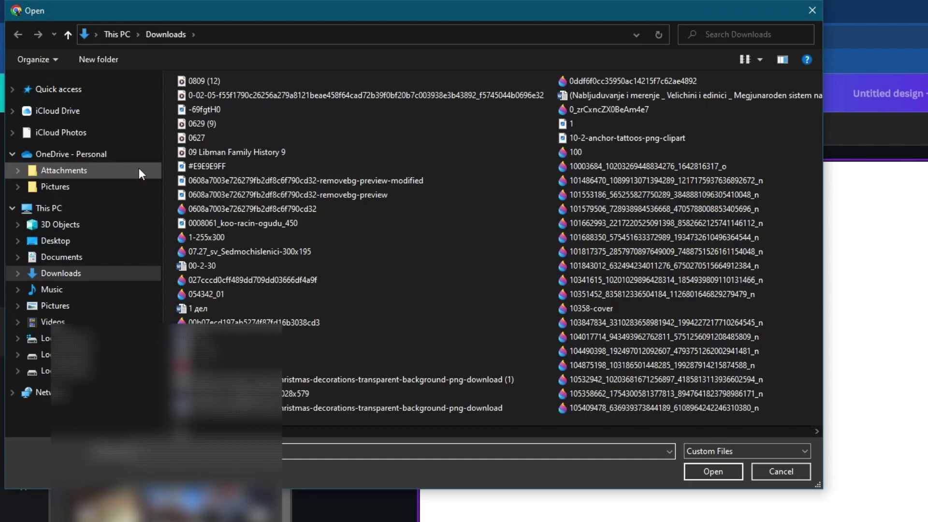
pyautogui.click(72, 272)
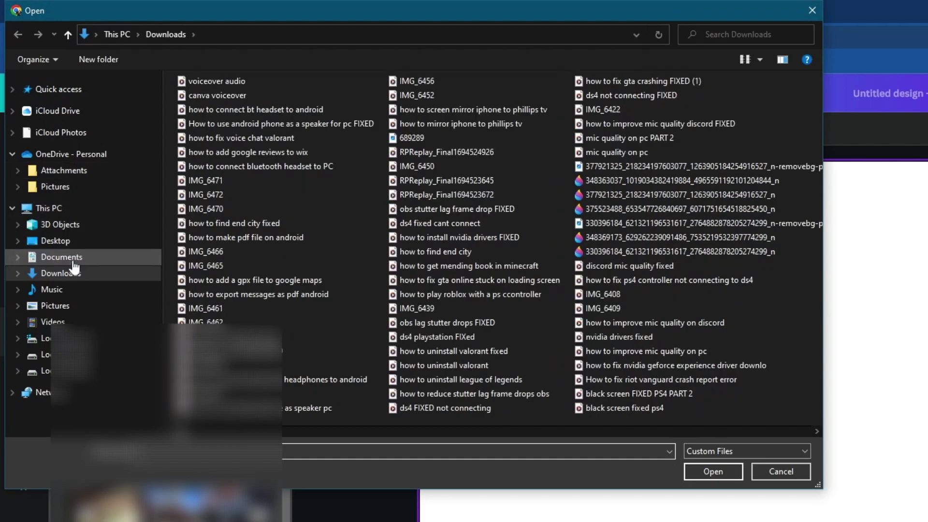
pyautogui.doubleClick(207, 95)
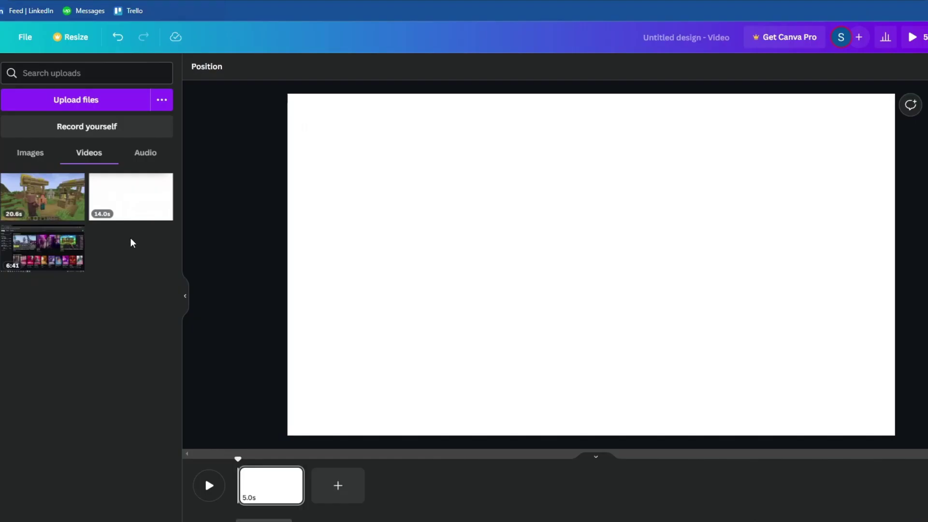
pyautogui.moveTo(42, 198); pyautogui.dragTo(342, 131)
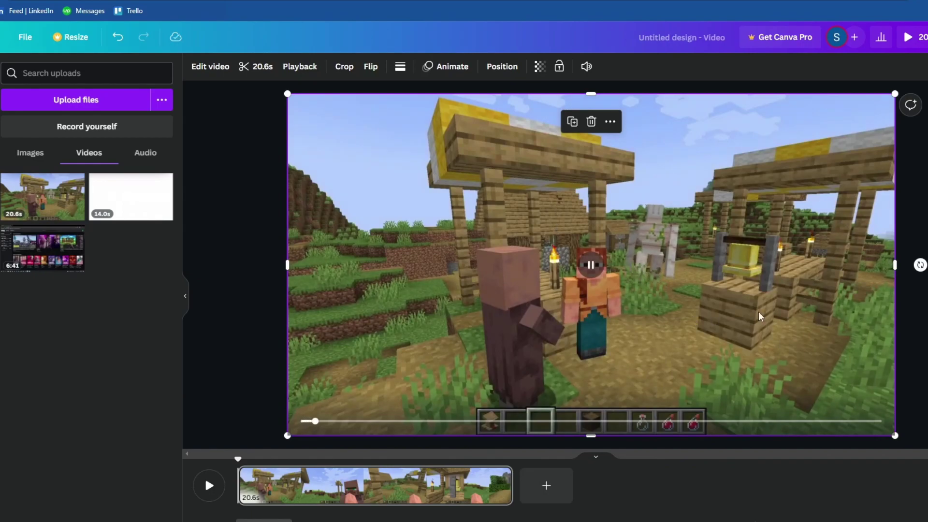
pyautogui.click(297, 442)
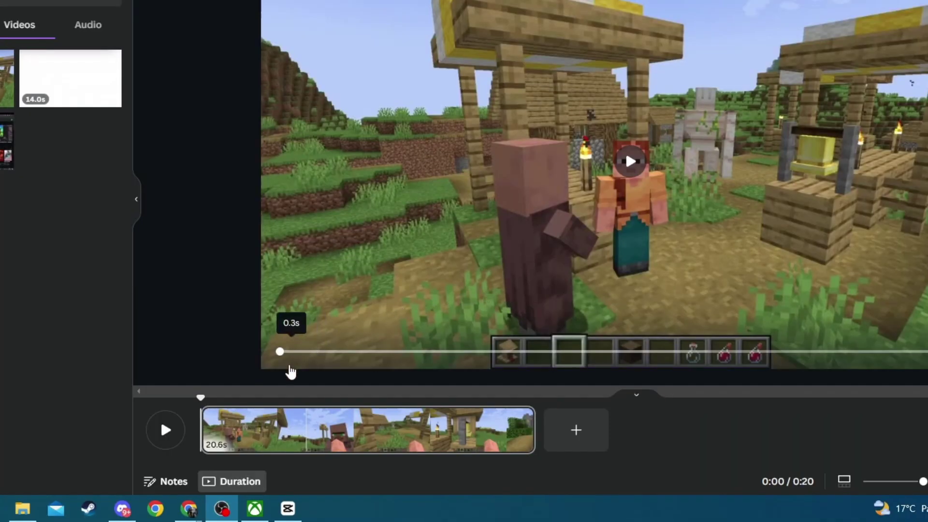
pyautogui.click(161, 483)
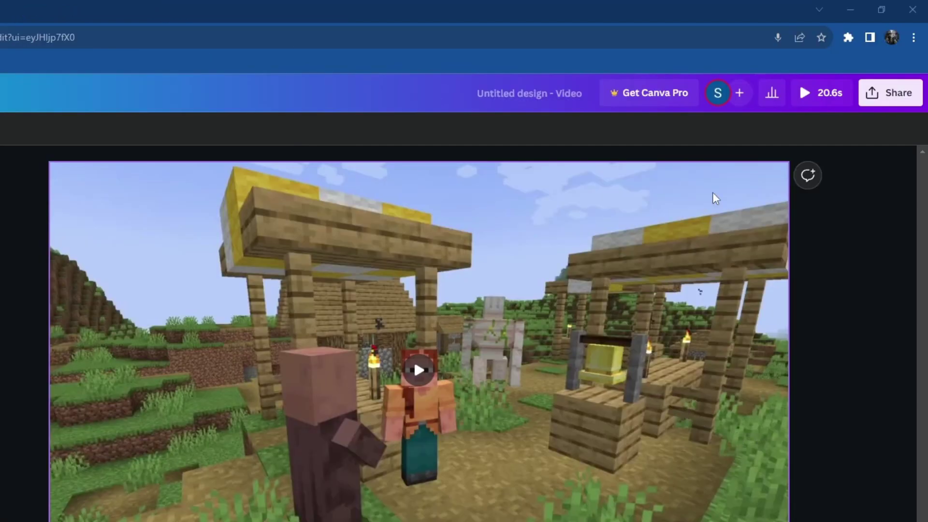
# Go to the Present and record studio from the design's Share options
pyautogui.click(886, 97)
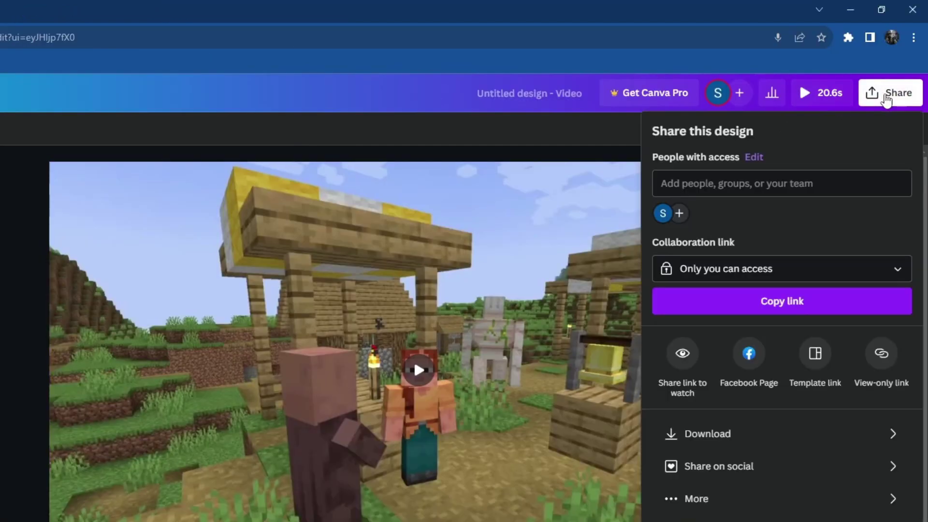
pyautogui.click(663, 499)
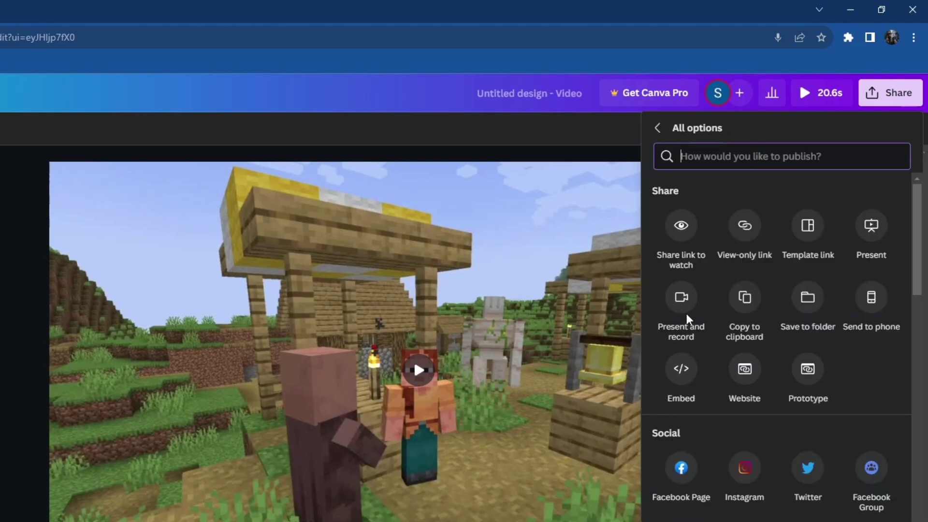
pyautogui.click(682, 298)
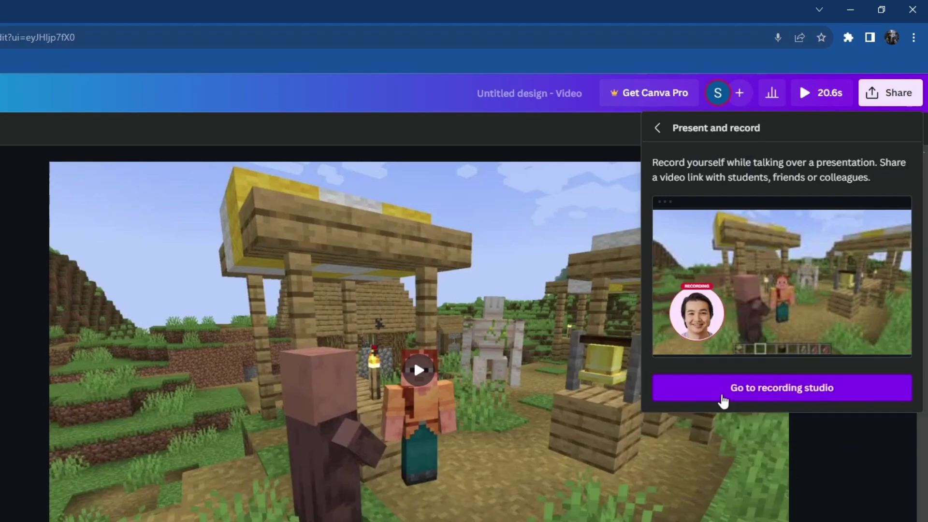
pyautogui.click(793, 387)
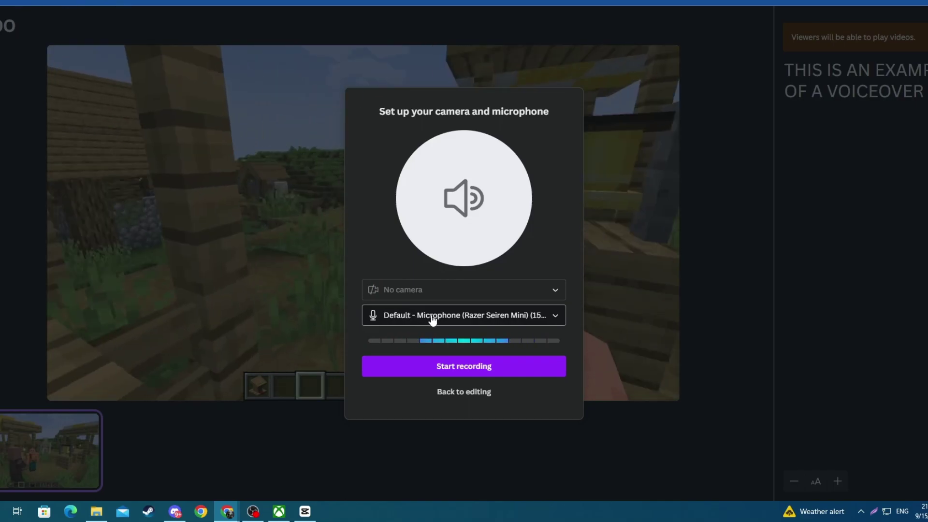
# Record a voiceover using the default microphone, then end the recording
pyautogui.click(419, 321)
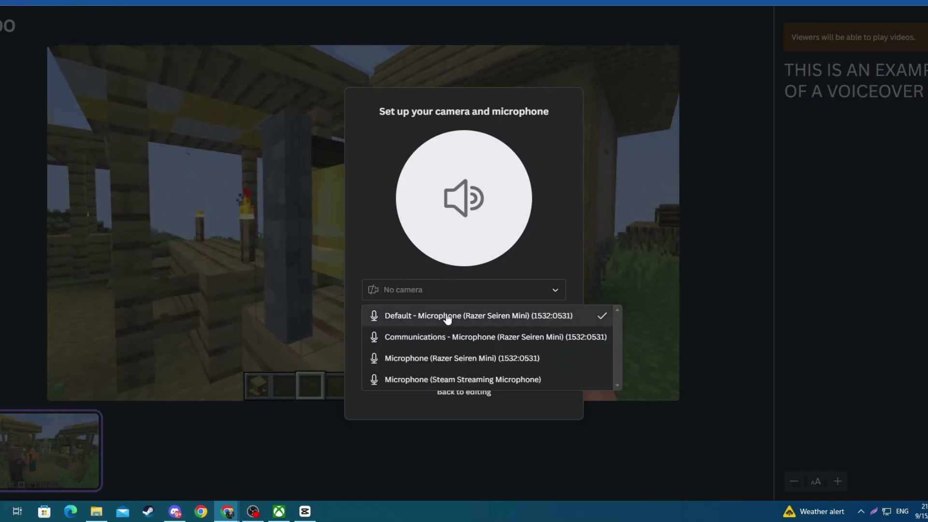
pyautogui.click(438, 312)
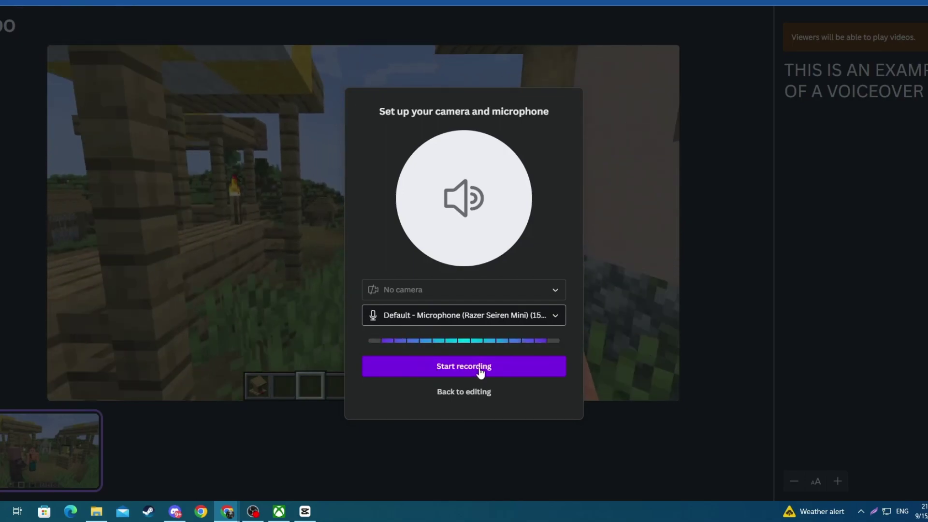
pyautogui.click(480, 370)
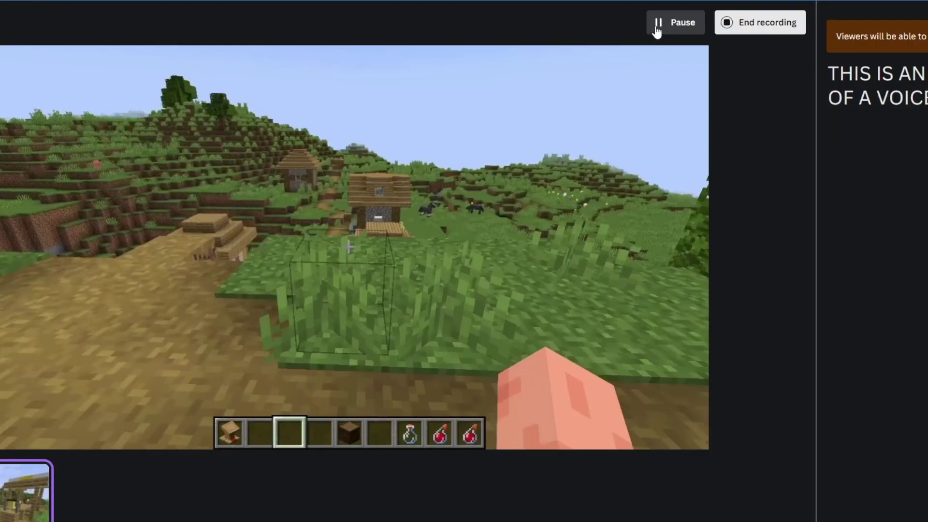
pyautogui.click(758, 29)
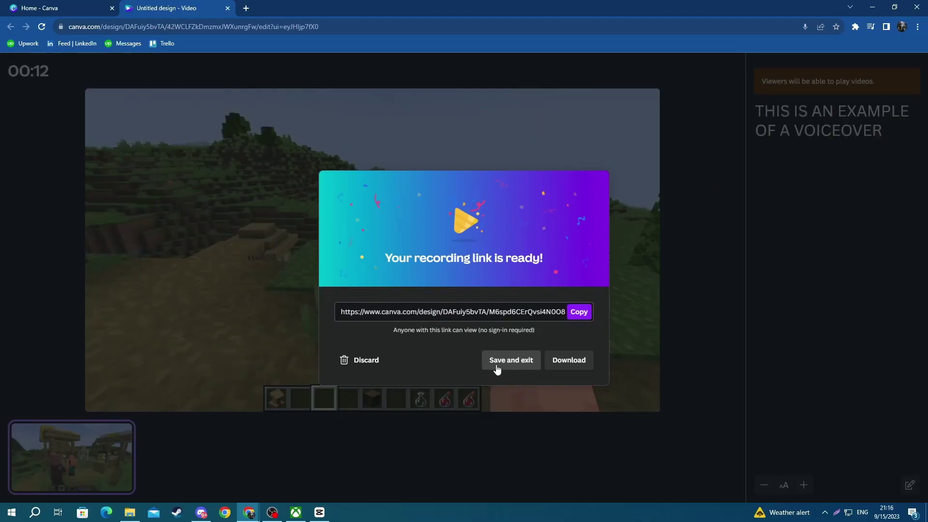
# Save the recording and place the newest 12.6 s recording on the timeline below the Minecraft clip
pyautogui.click(497, 369)
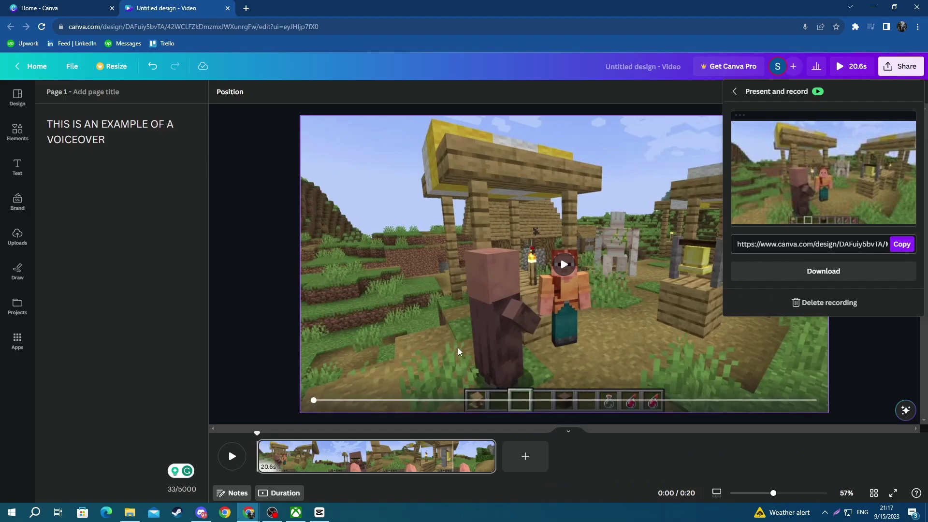
pyautogui.click(733, 92)
pyautogui.click(621, 101)
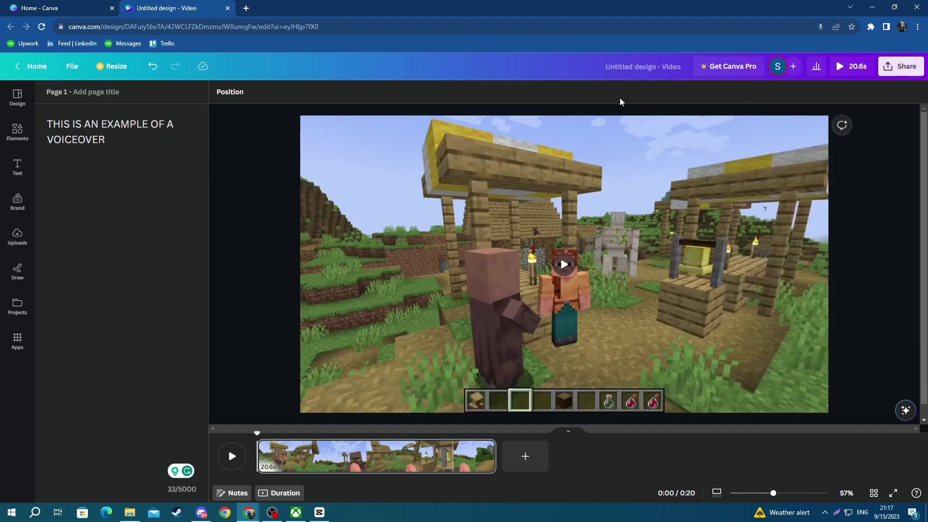
pyautogui.click(17, 237)
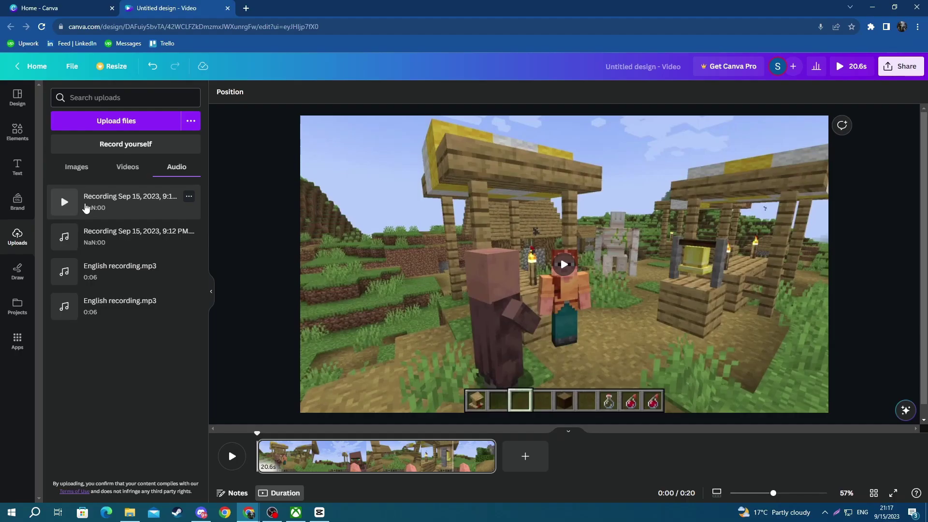
pyautogui.moveTo(85, 207); pyautogui.dragTo(258, 471)
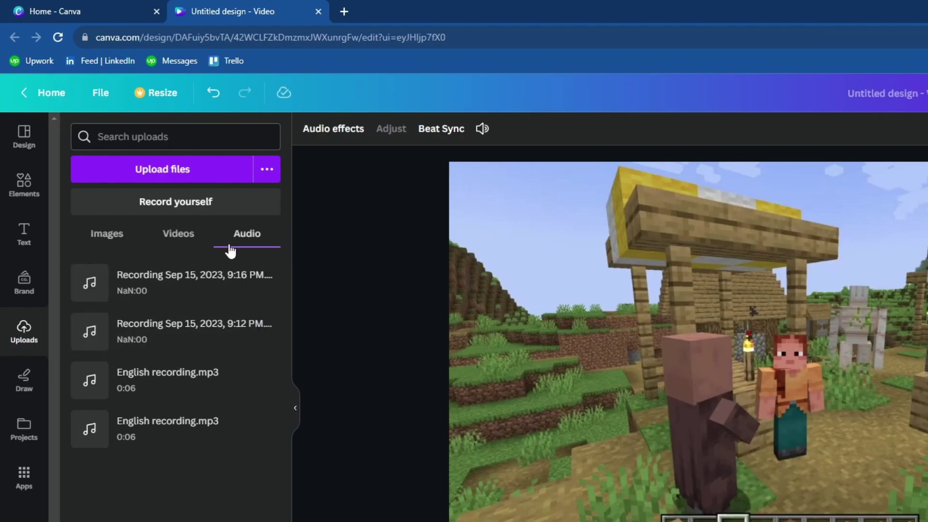
# Upload 'voiceover audio' from Downloads and place the 3.4 s MP3 after the 12.6 s voiceover
pyautogui.click(184, 169)
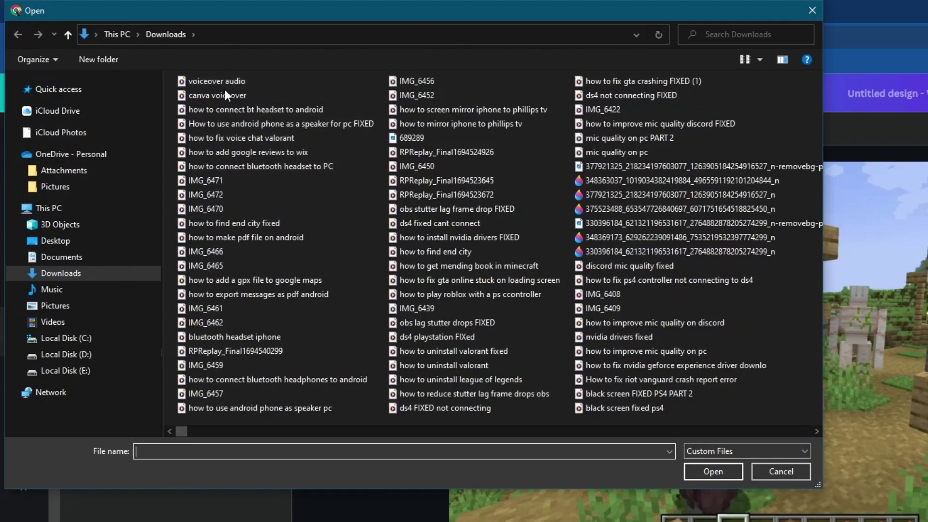
pyautogui.doubleClick(242, 80)
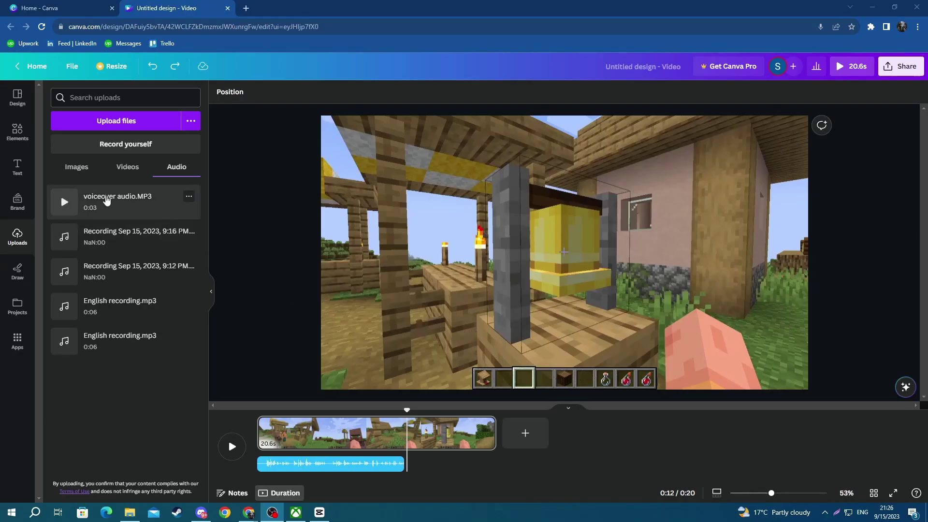
pyautogui.moveTo(116, 201); pyautogui.dragTo(413, 450)
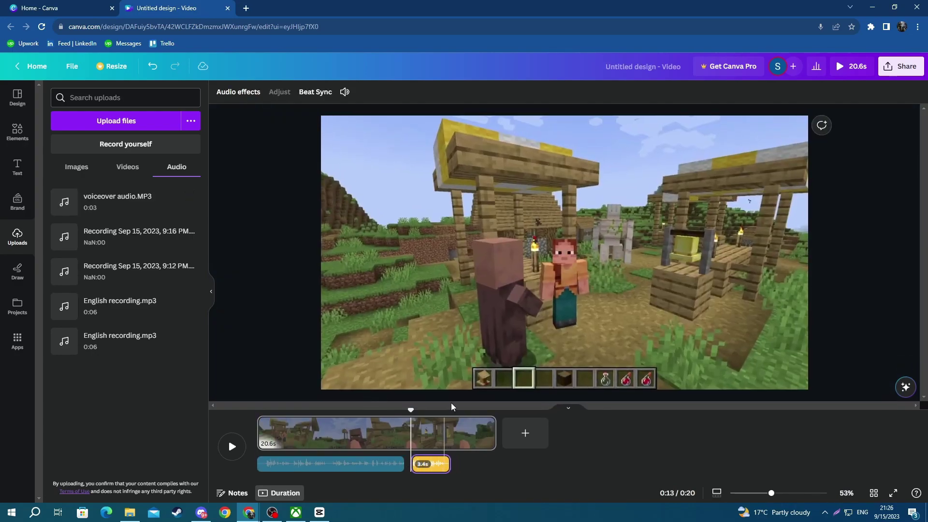
pyautogui.click(309, 464)
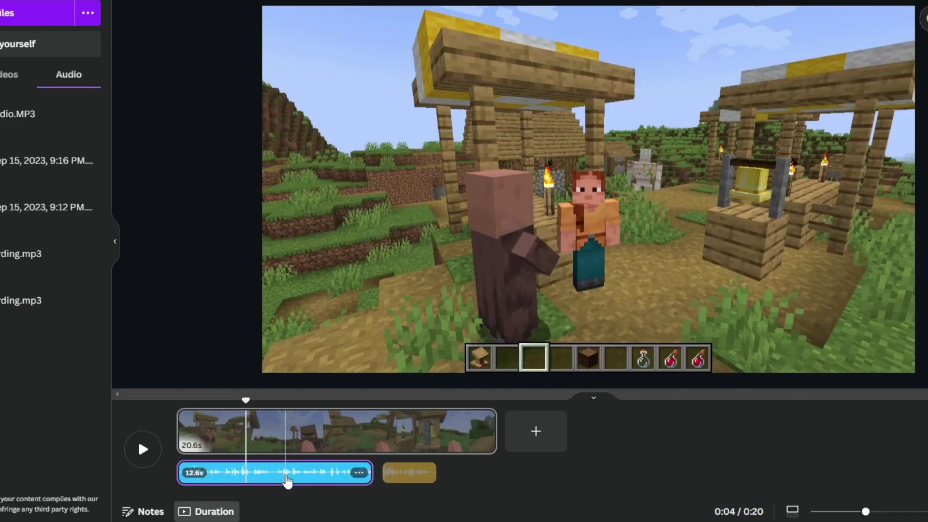
# Check the voiceover clip's fade settings and split it at the playhead
pyautogui.rightClick(287, 481)
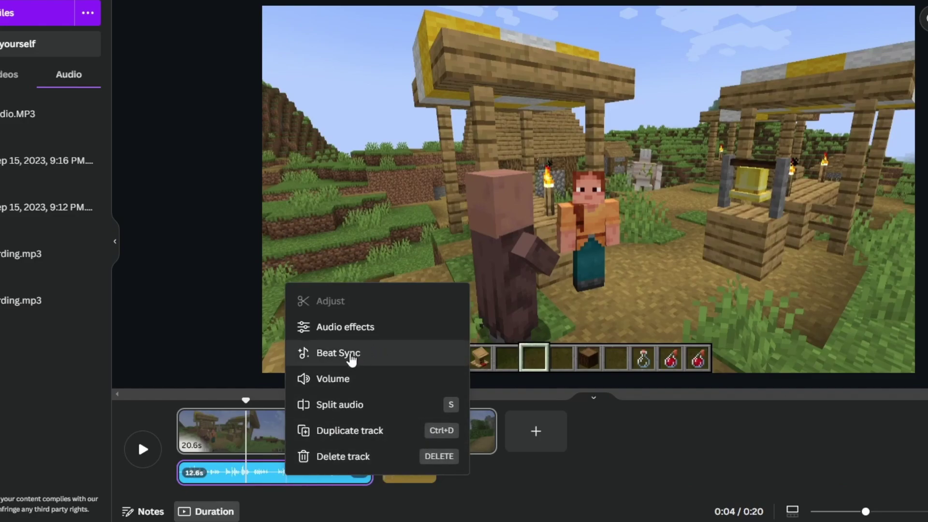
pyautogui.click(363, 331)
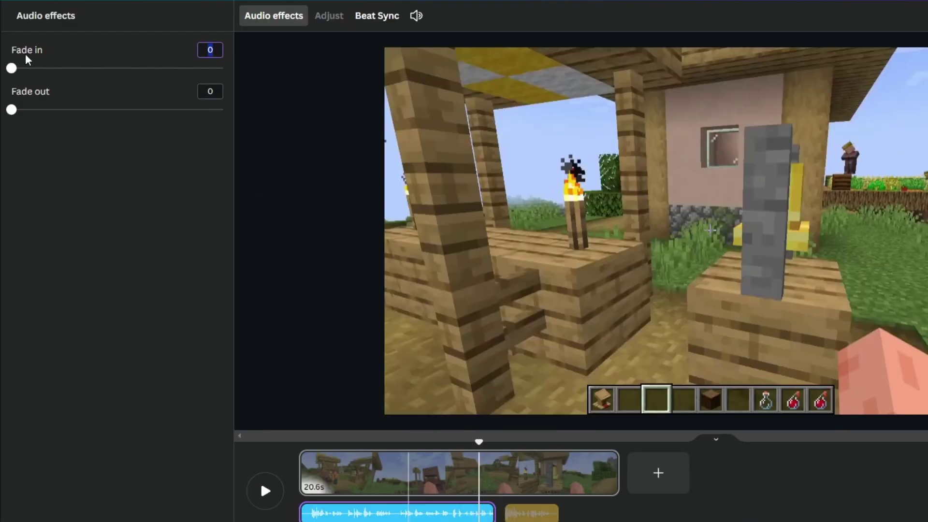
pyautogui.rightClick(405, 512)
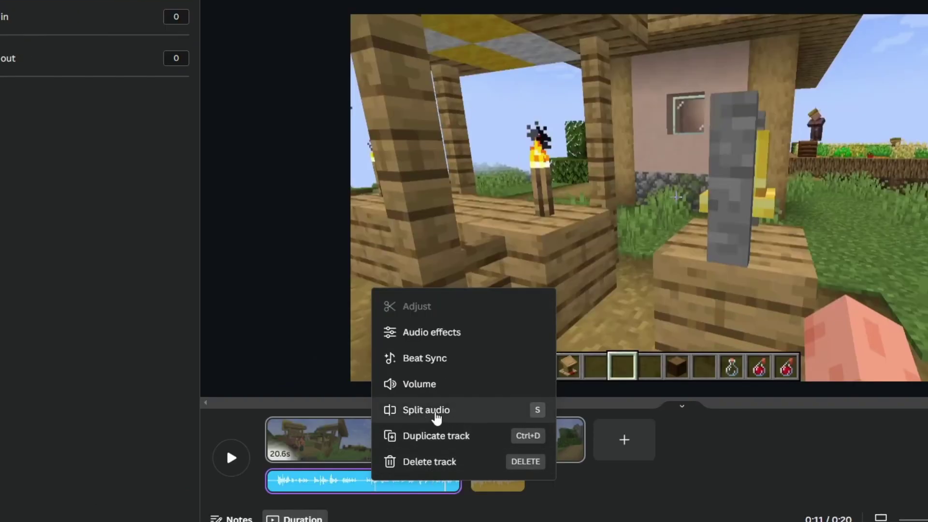
pyautogui.click(456, 411)
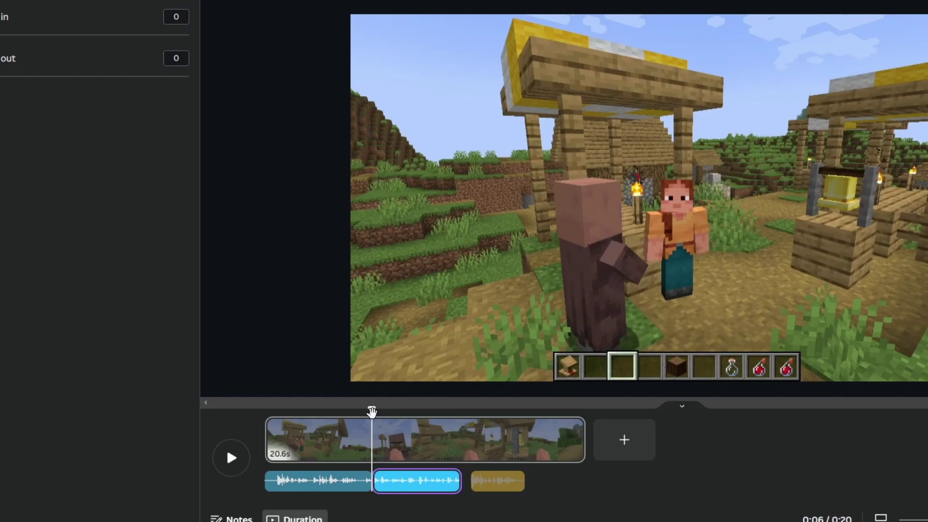
pyautogui.moveTo(372, 411); pyautogui.dragTo(416, 425)
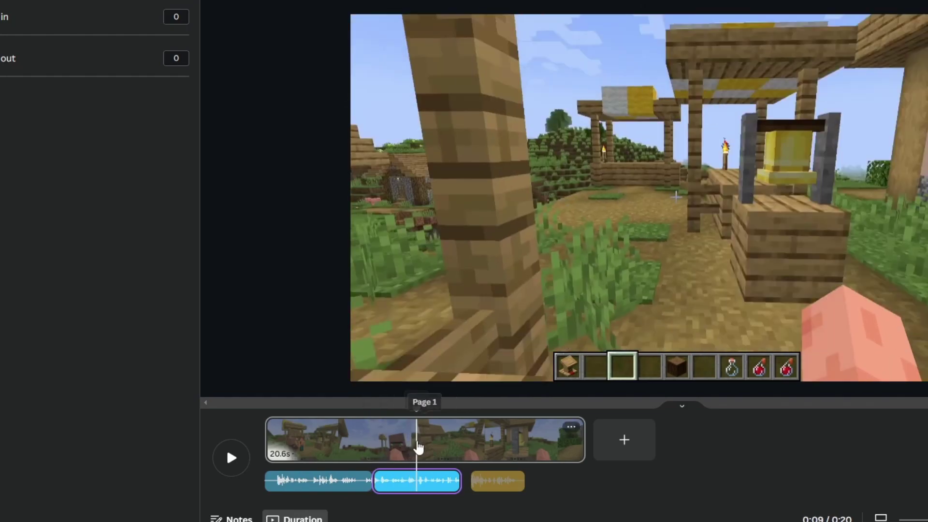
# Split the voiceover again at a later point and delete the last audio piece
pyautogui.rightClick(416, 488)
pyautogui.click(427, 411)
pyautogui.moveTo(443, 481)
pyautogui.mouseDown()
pyautogui.moveTo(573, 484)
pyautogui.moveTo(440, 484)
pyautogui.mouseUp()
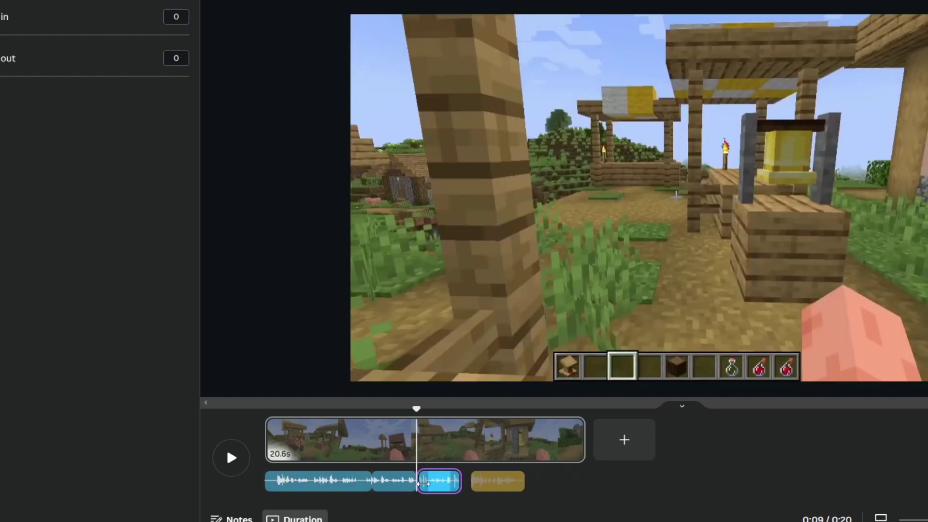
pyautogui.rightClick(439, 485)
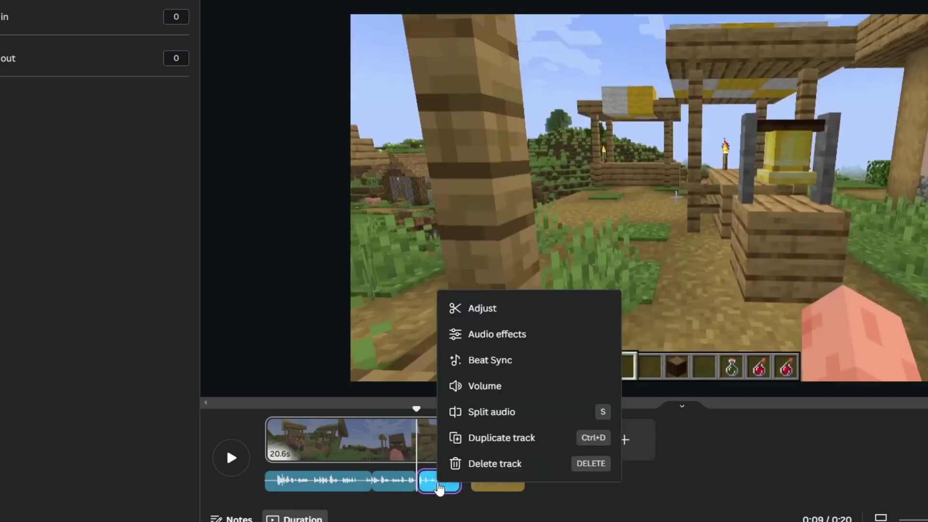
pyautogui.click(443, 464)
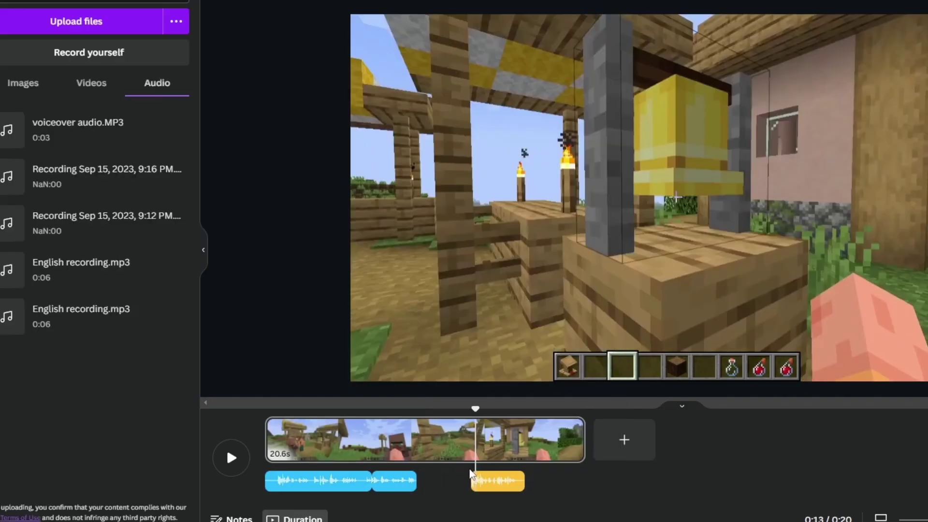
# Duplicate the 2.8 s audio piece and position it right after the split pieces
pyautogui.rightClick(399, 482)
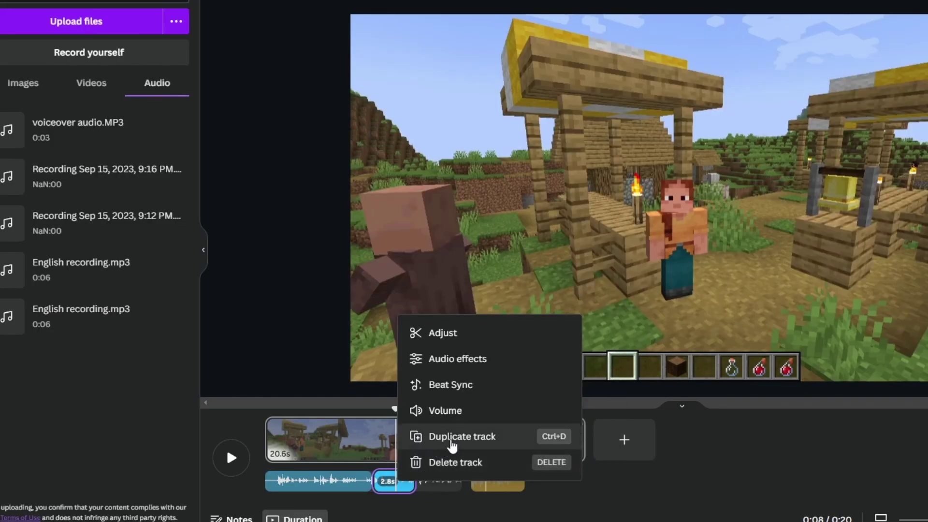
pyautogui.click(452, 438)
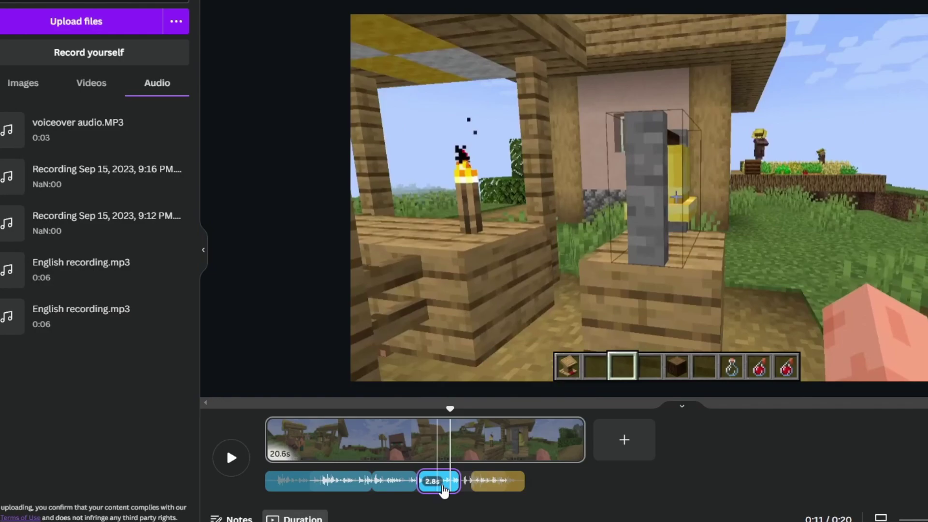
pyautogui.moveTo(454, 441); pyautogui.dragTo(425, 439)
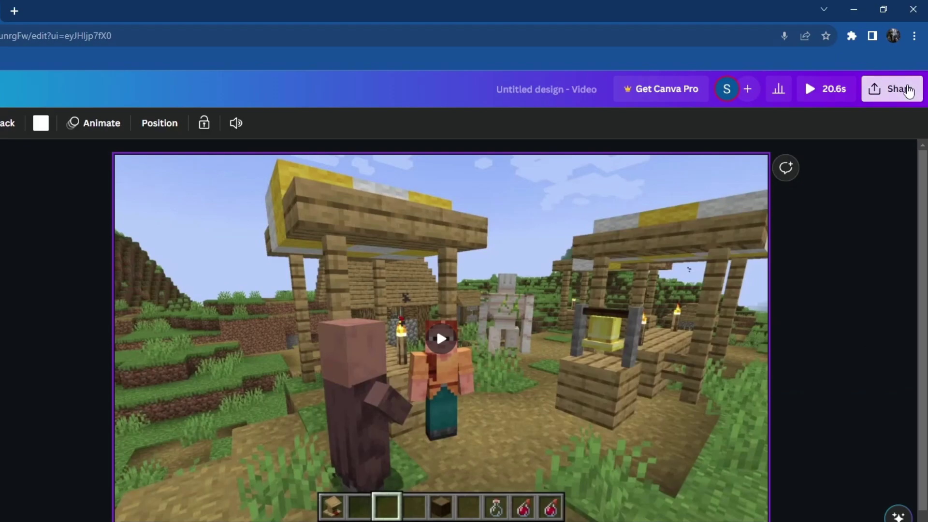
# Download the design as an MP4 Video at 1080p quality
pyautogui.click(896, 88)
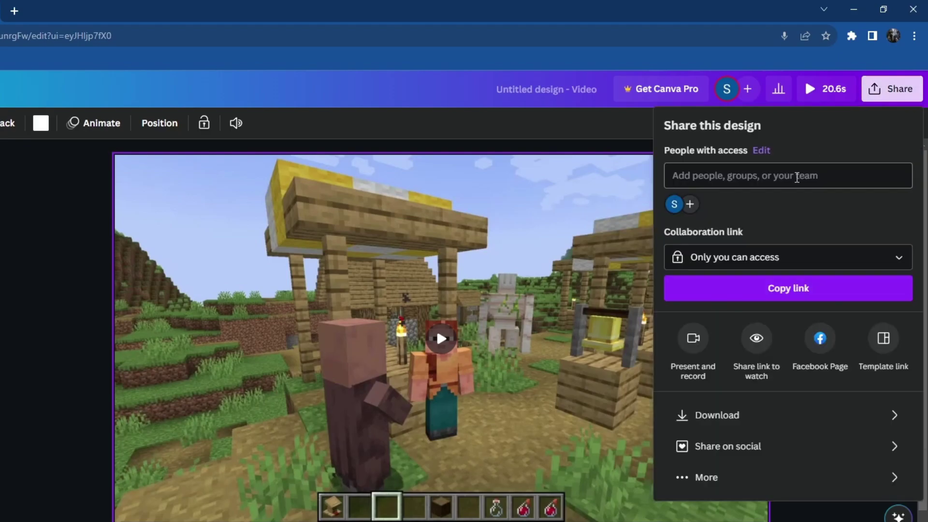
pyautogui.click(708, 425)
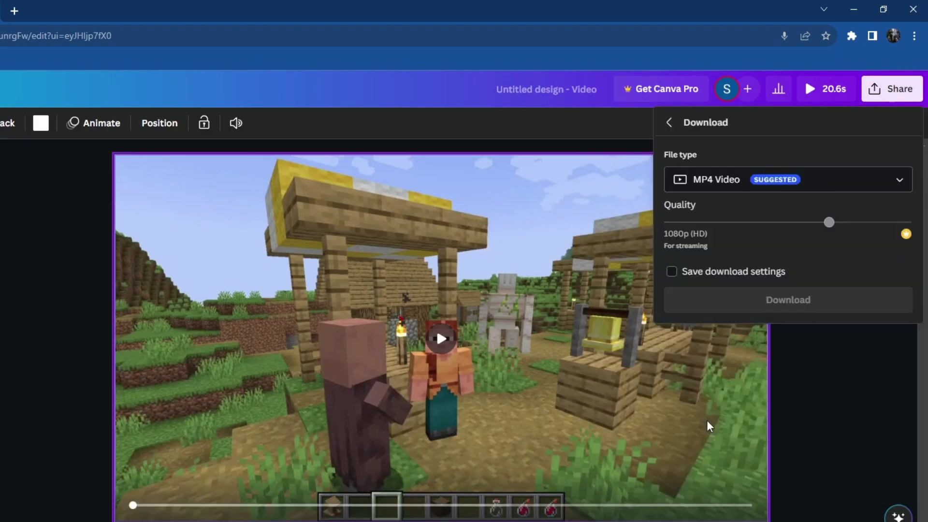
pyautogui.click(676, 180)
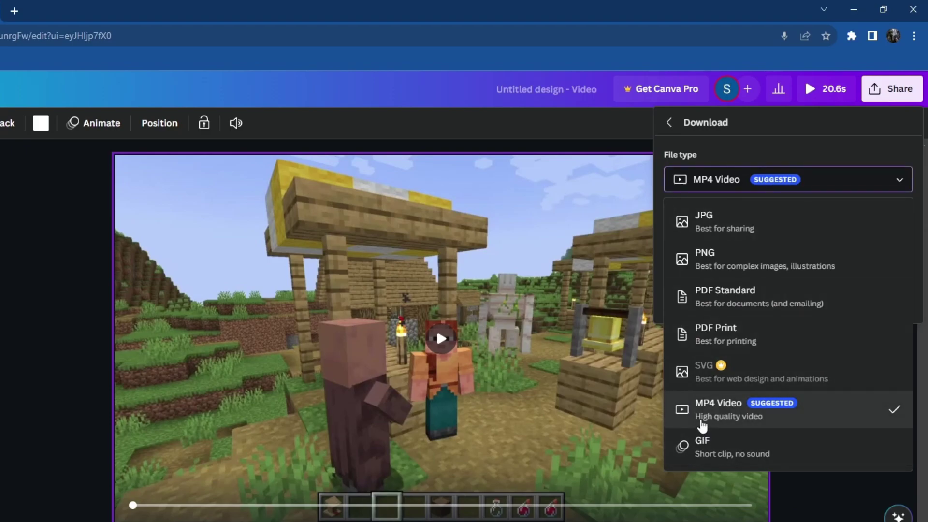
pyautogui.click(702, 425)
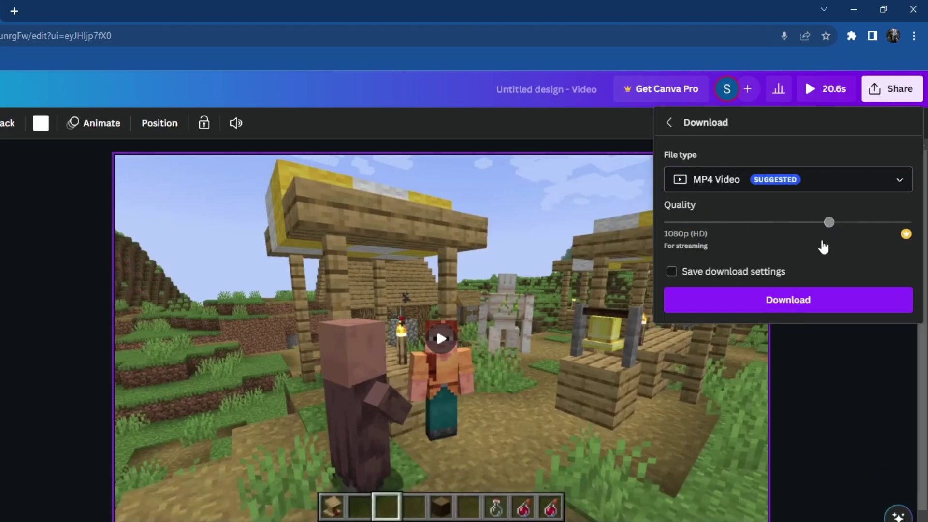
pyautogui.click(714, 306)
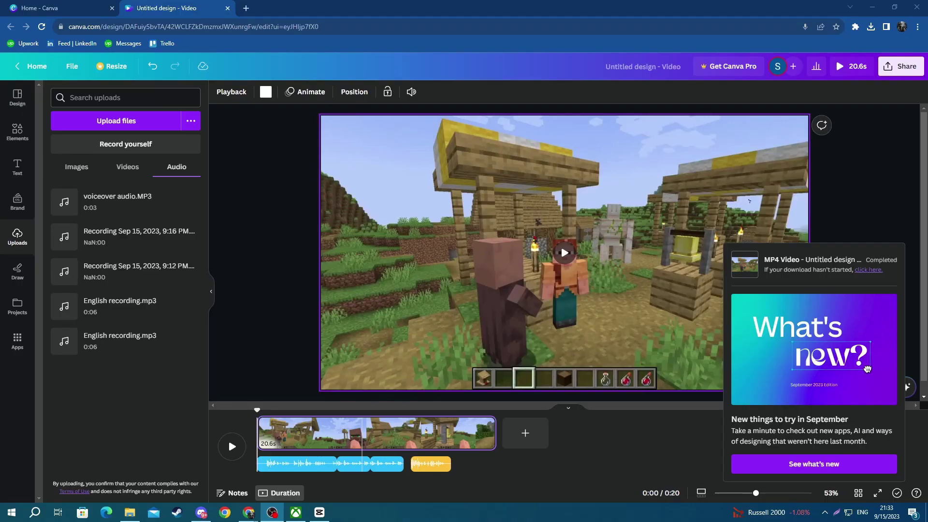